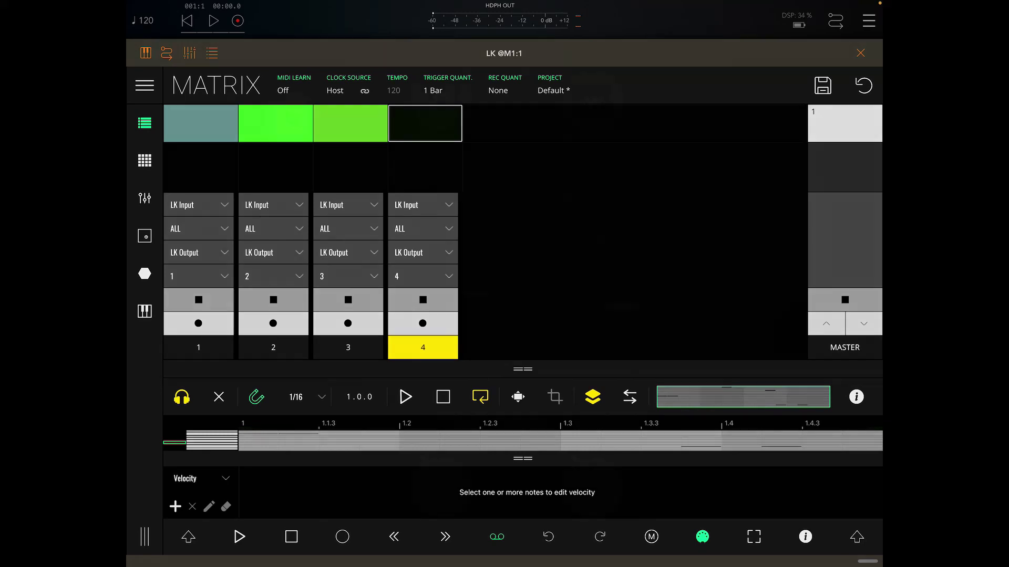
Verify LK is checked as MIDI source for both DrumComputer and DRC.
click(859, 53)
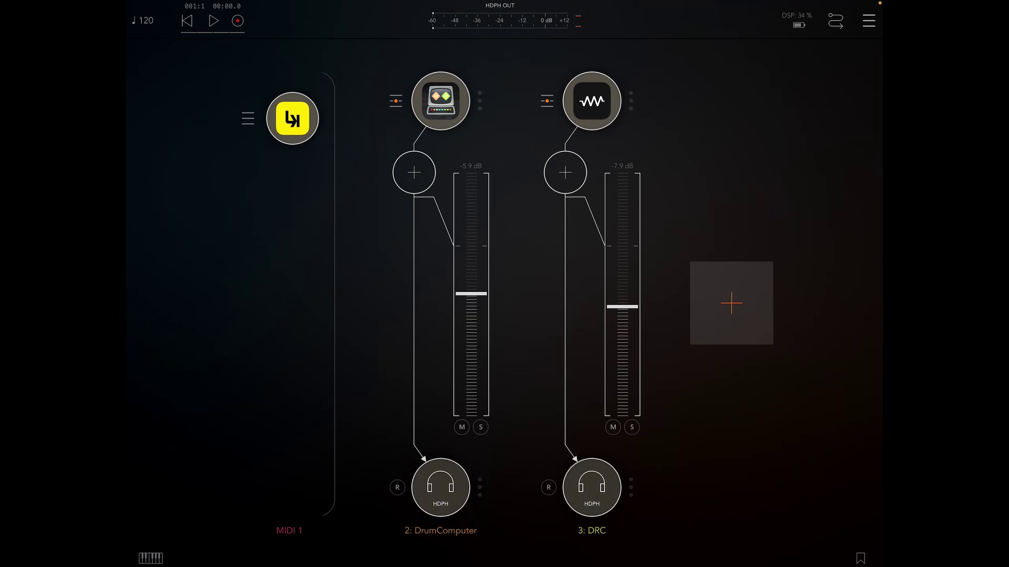
click(441, 101)
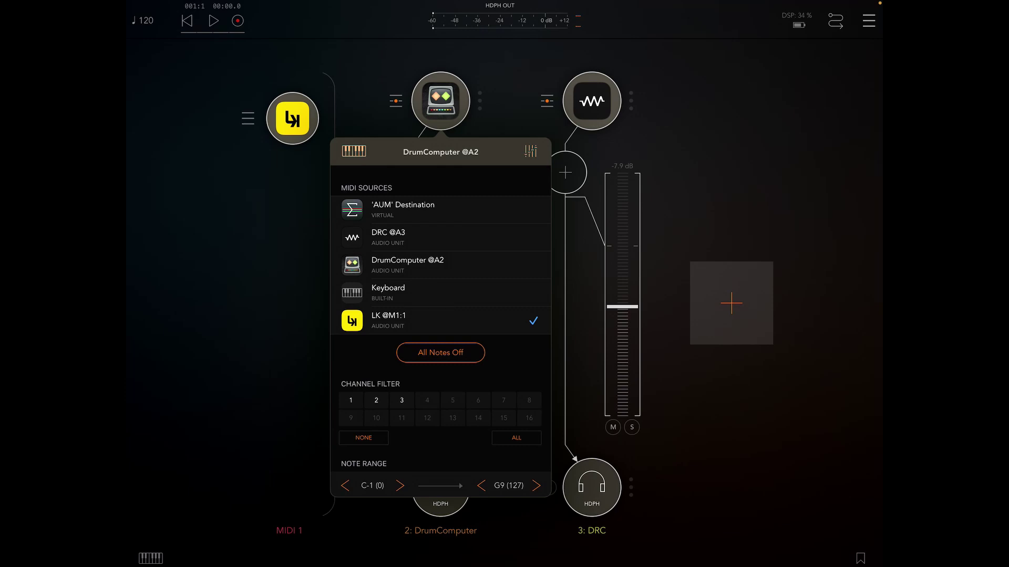
key(Escape)
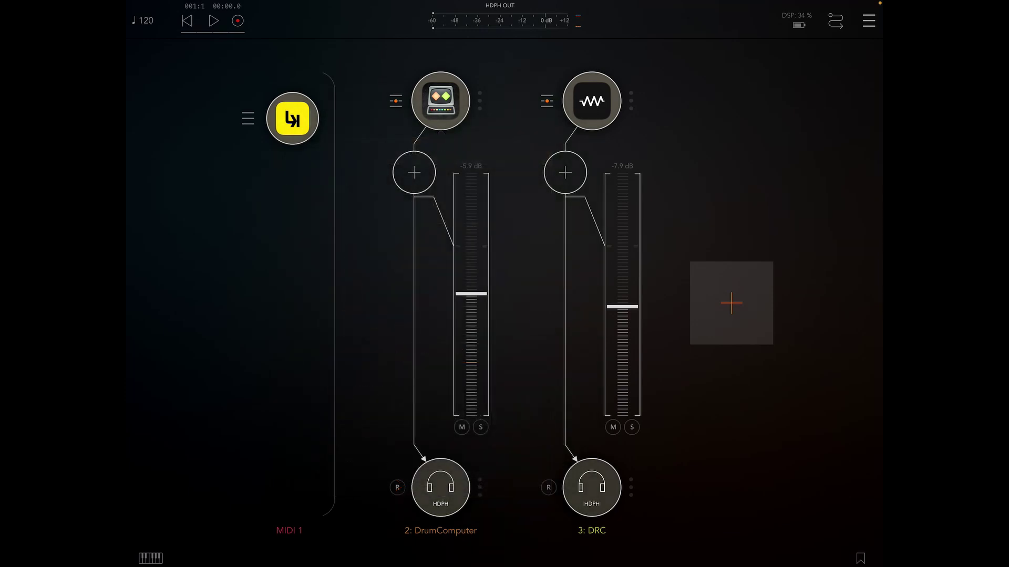
click(591, 100)
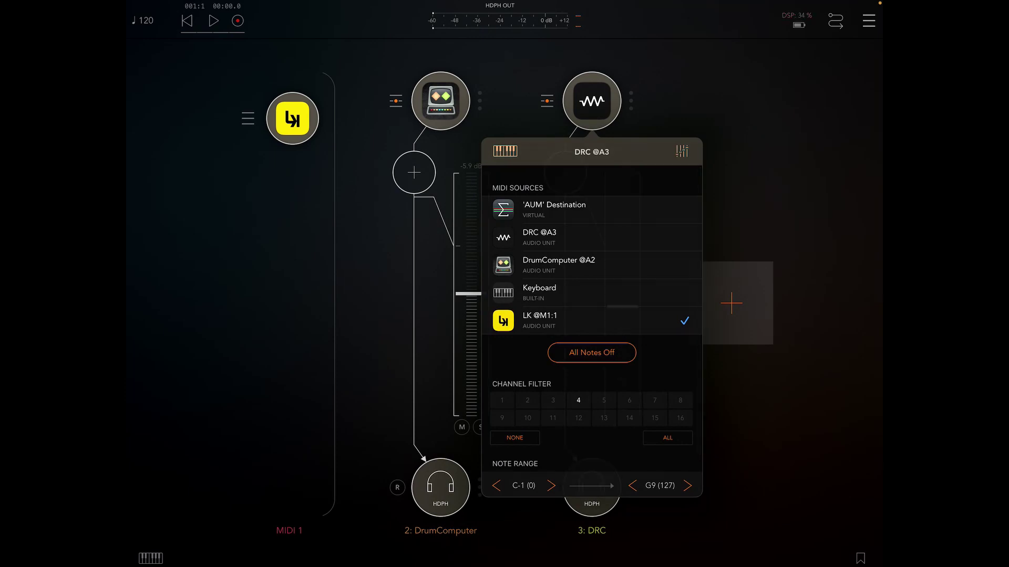
Reopen the LK pattern matrix and audition the pattern, then stop playback.
click(292, 118)
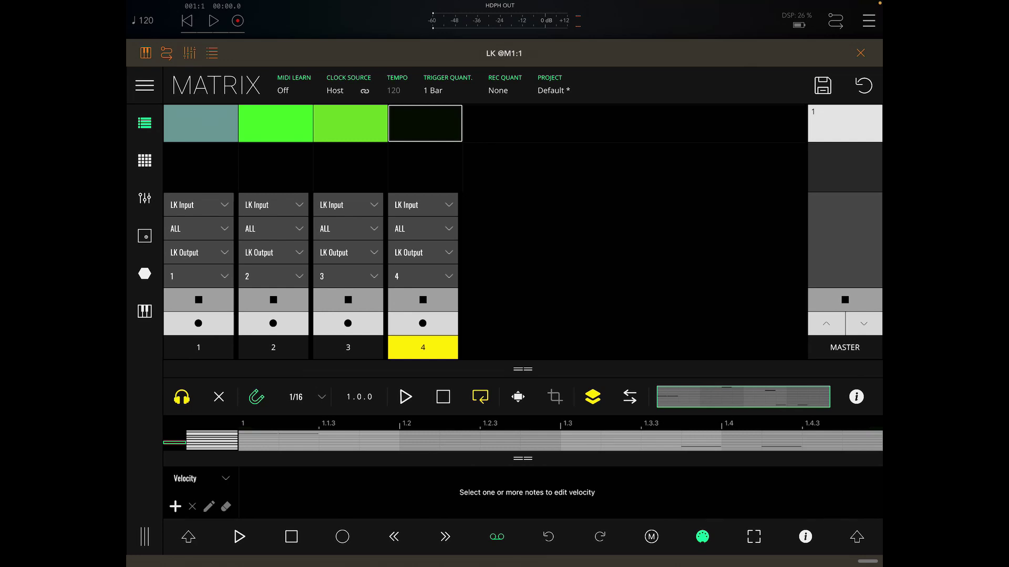
key(space)
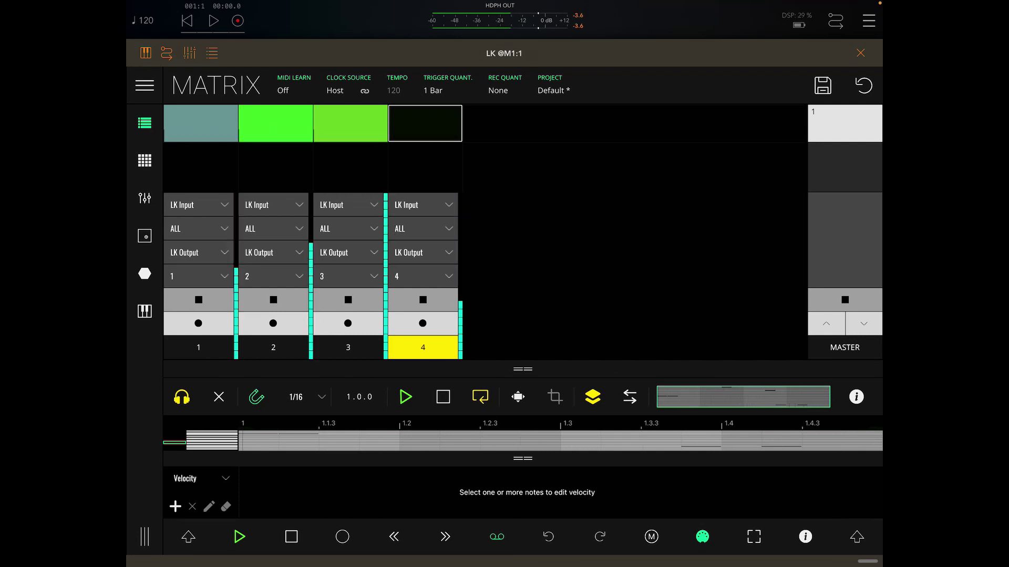
key(space)
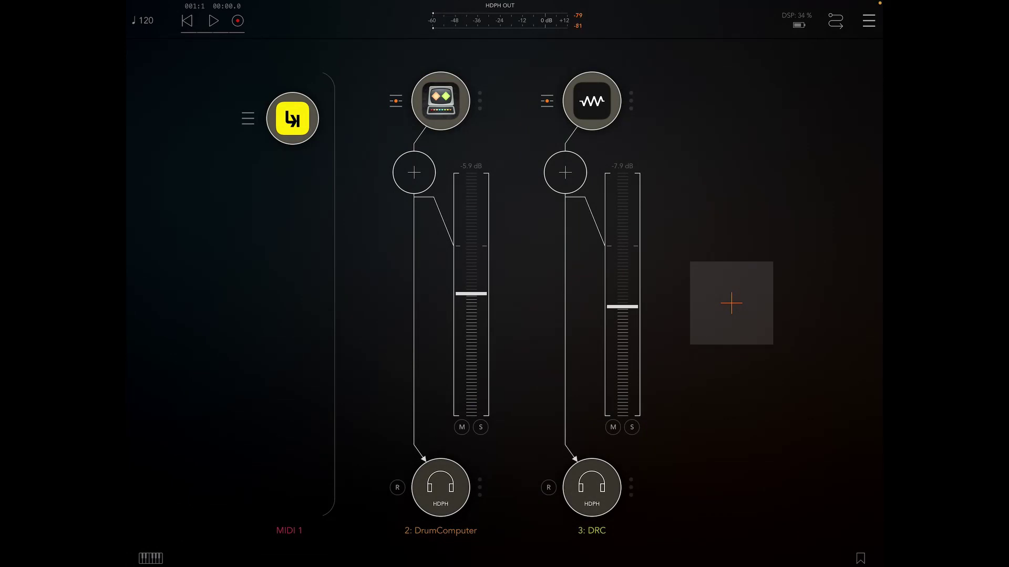
Add a new audio channel 4 receiving from Mix Bus A.
click(732, 303)
click(731, 274)
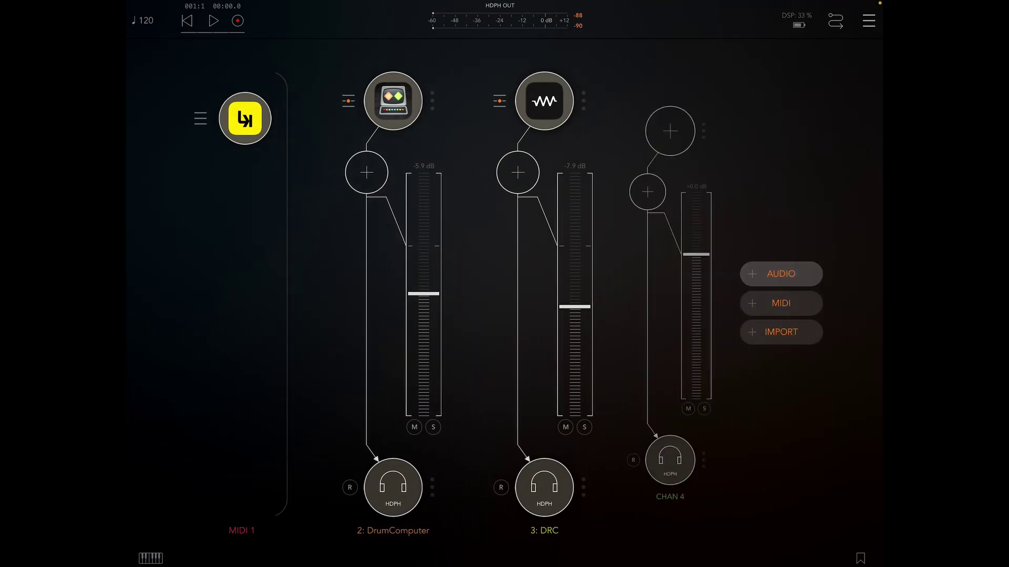
click(675, 101)
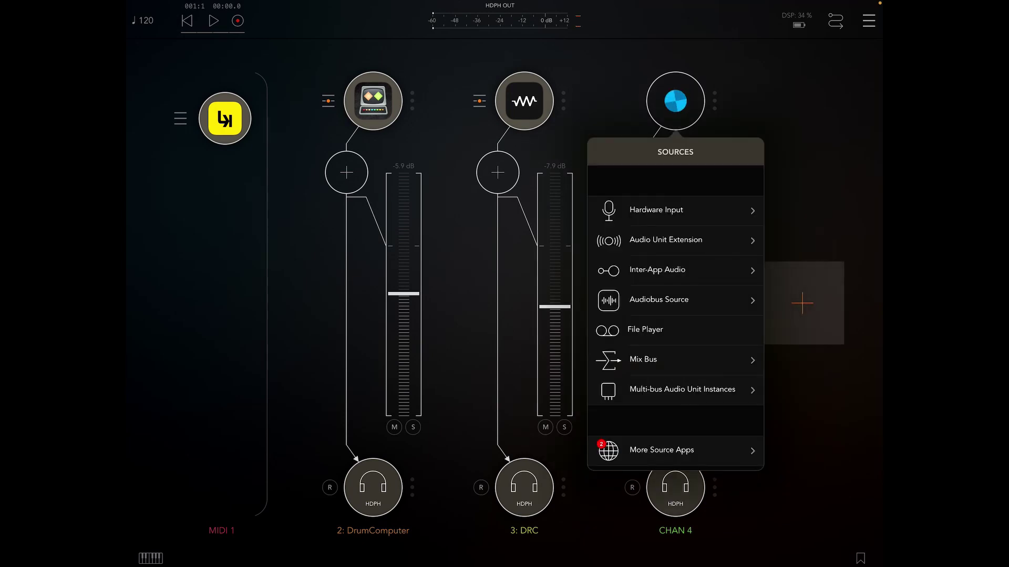
click(643, 360)
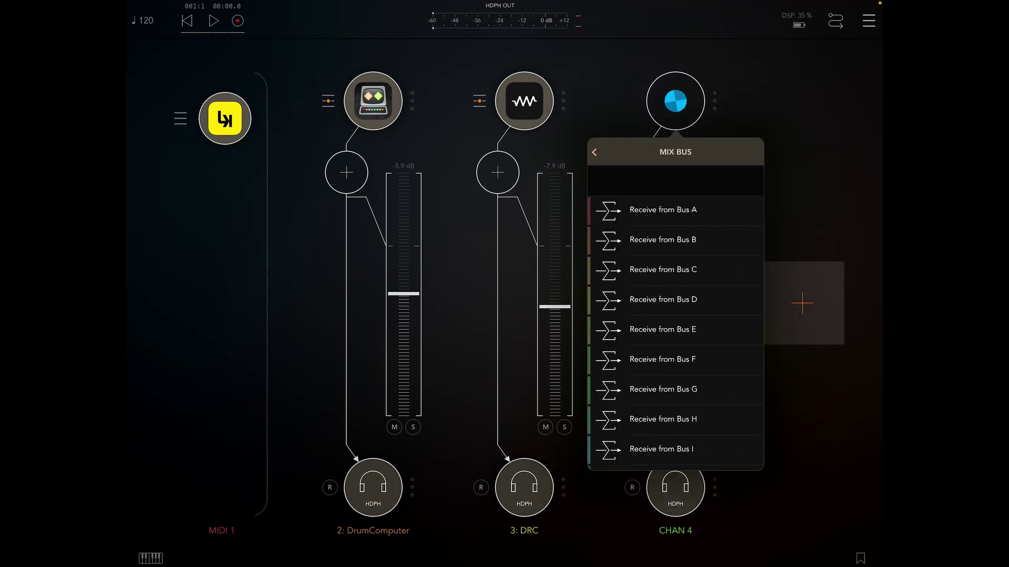
click(663, 210)
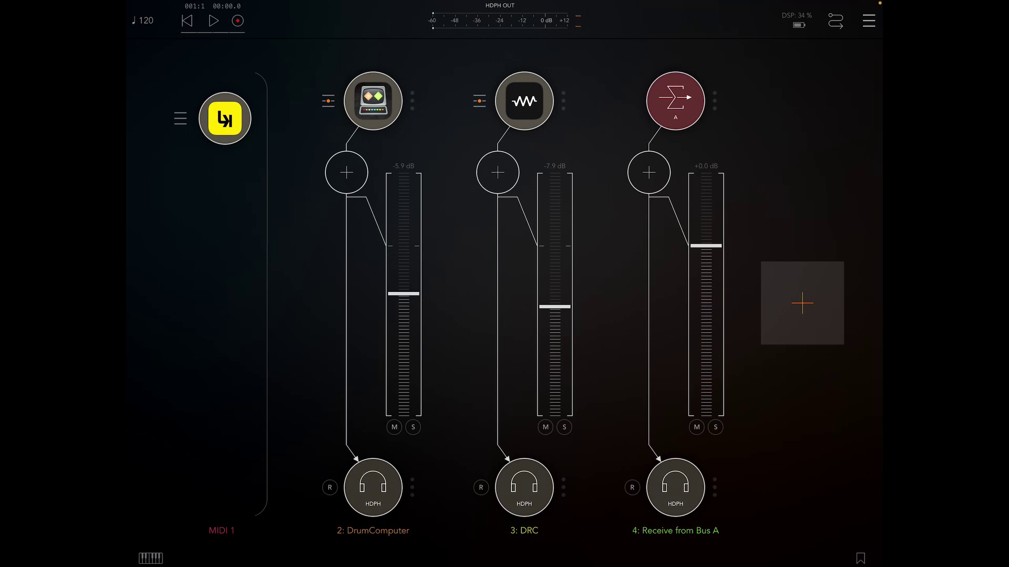
Send both DrumComputer's and DRC's audio output to Mix Bus A.
click(373, 487)
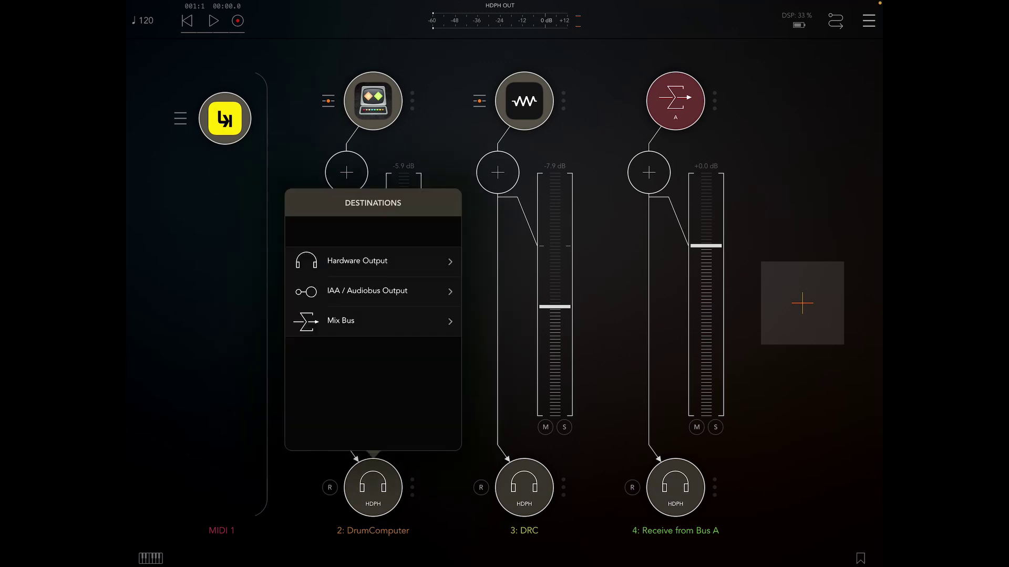
click(373, 321)
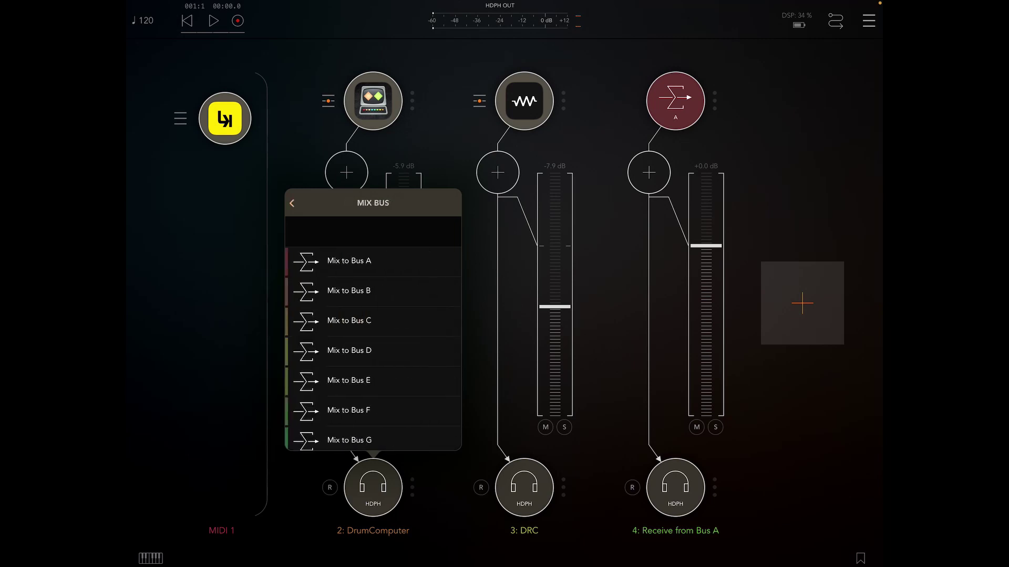
click(362, 263)
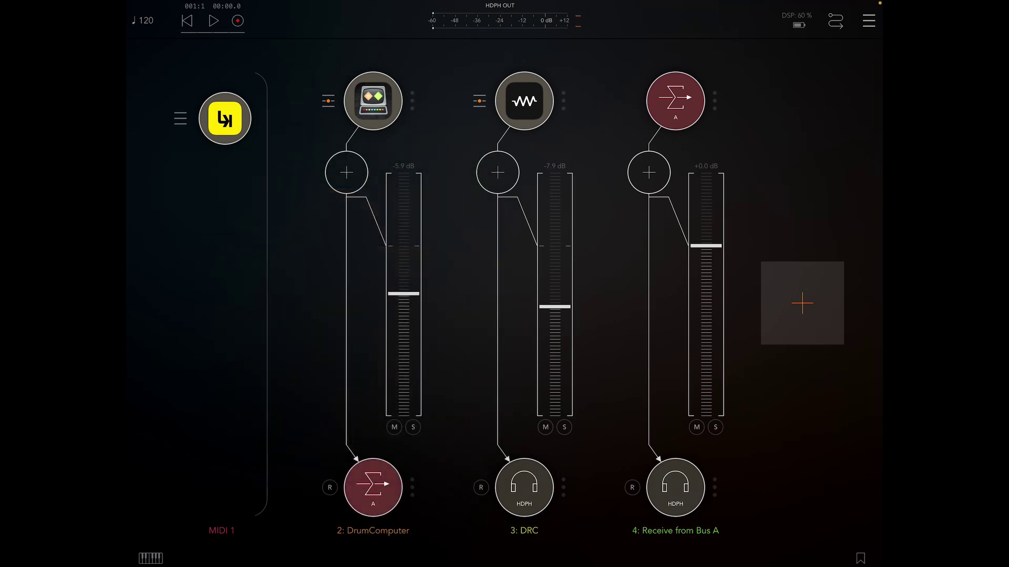
click(525, 487)
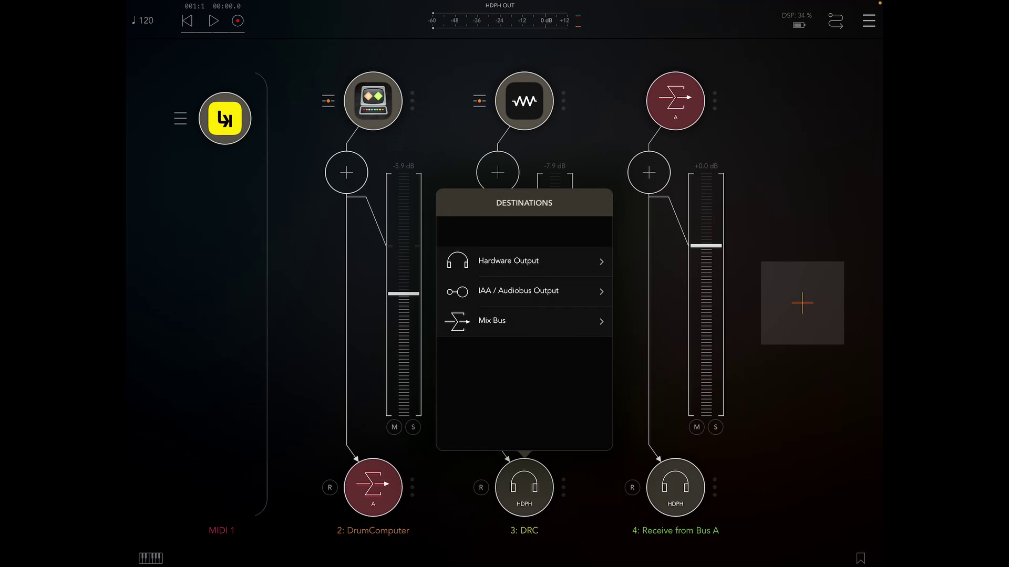
click(524, 321)
click(524, 261)
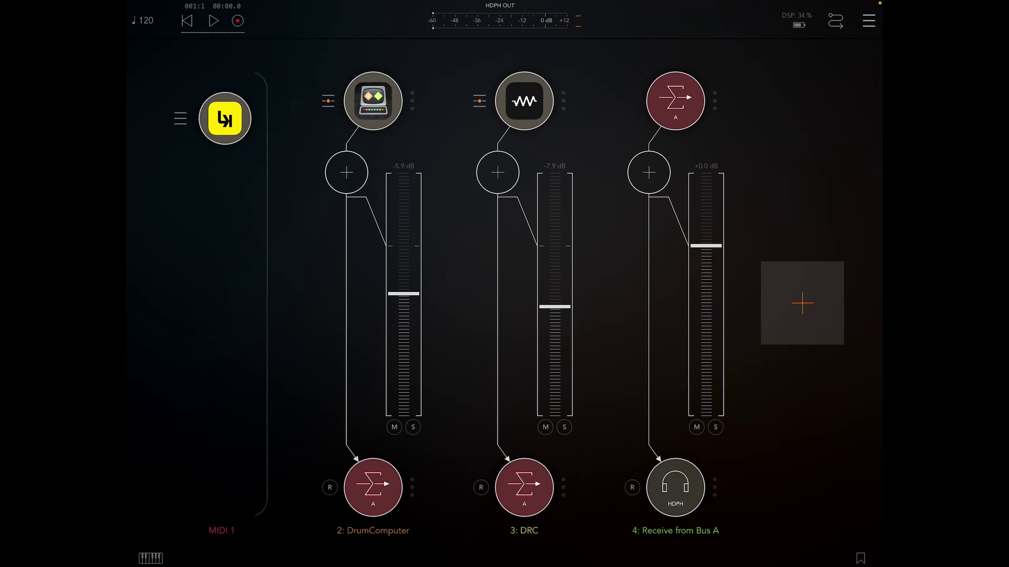
Start adding an insert effect on the Bus A channel.
click(649, 172)
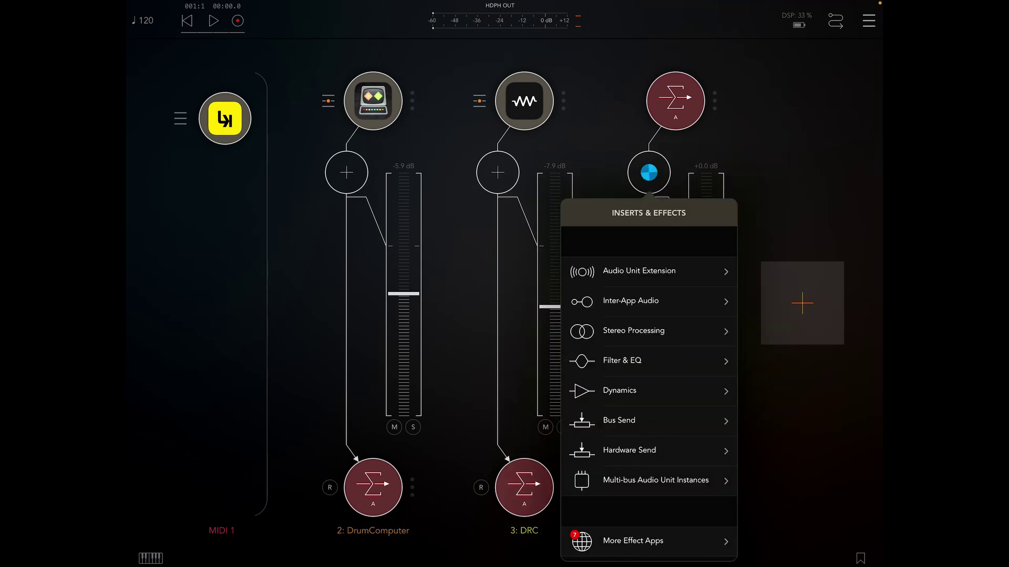
Load the VS visualizer Audio Unit as an insert on the Bus A channel.
click(639, 271)
scroll(649, 387, down, 5)
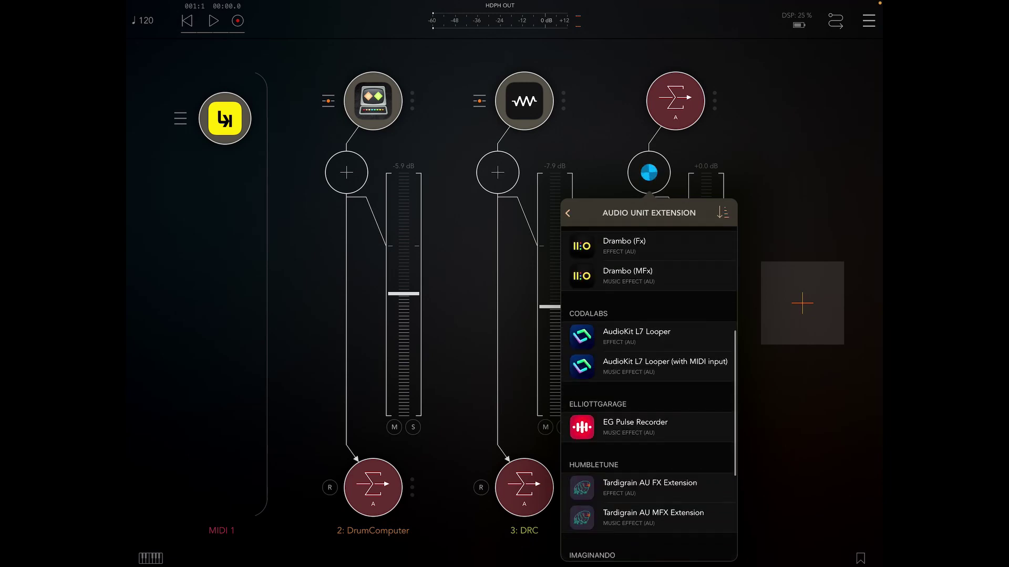
scroll(649, 387, down, 3)
click(623, 430)
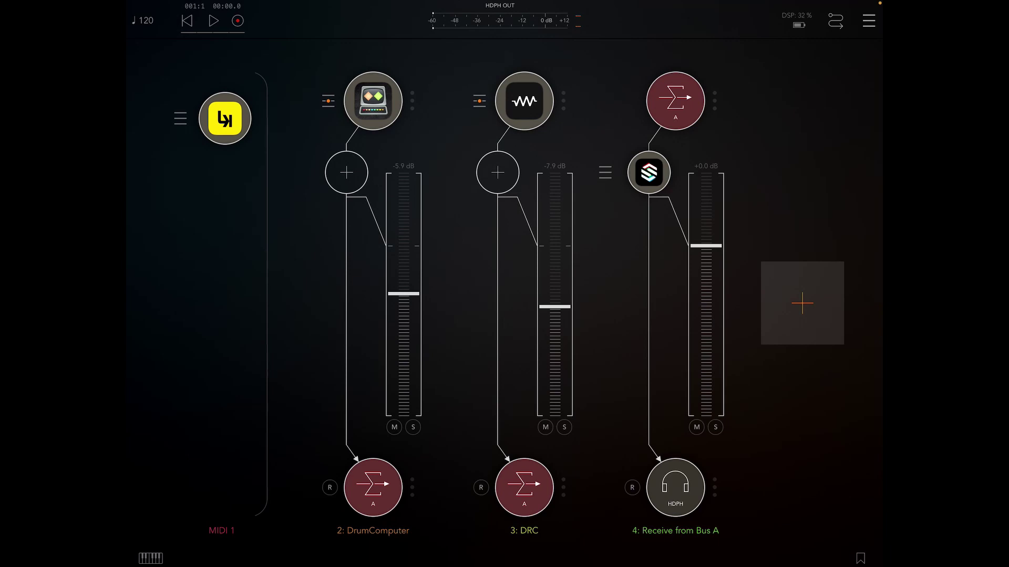
click(648, 172)
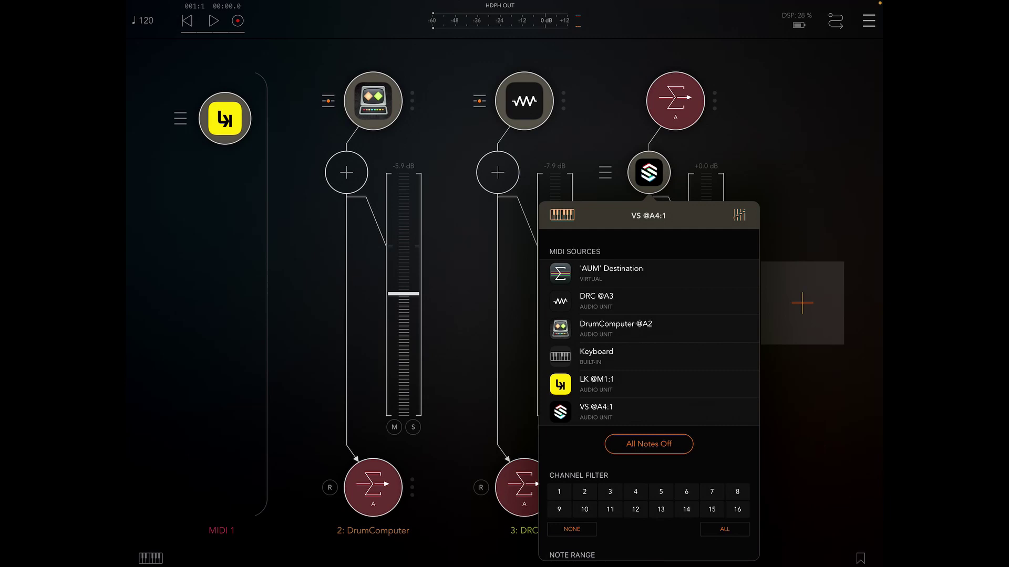
click(600, 384)
key(Escape)
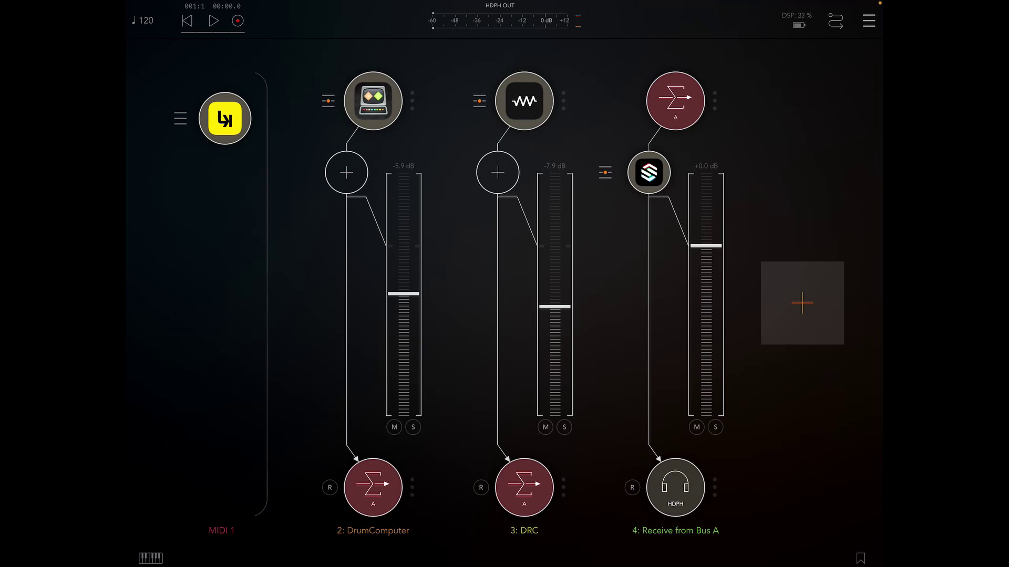
click(225, 118)
Set VS layer 1's trigger to MIDI, select layer 2 and enlarge the visualizer window.
click(649, 173)
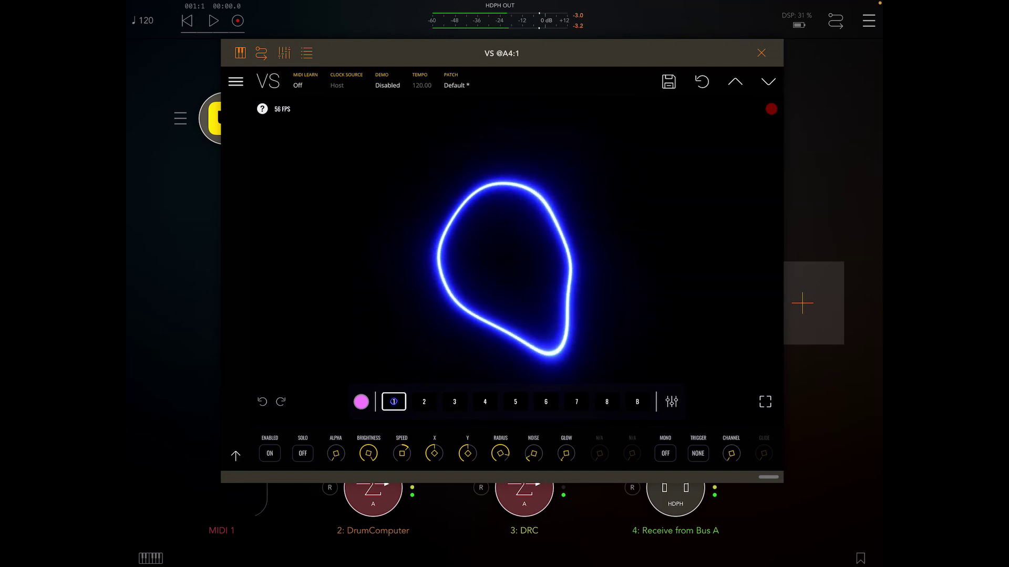
click(698, 453)
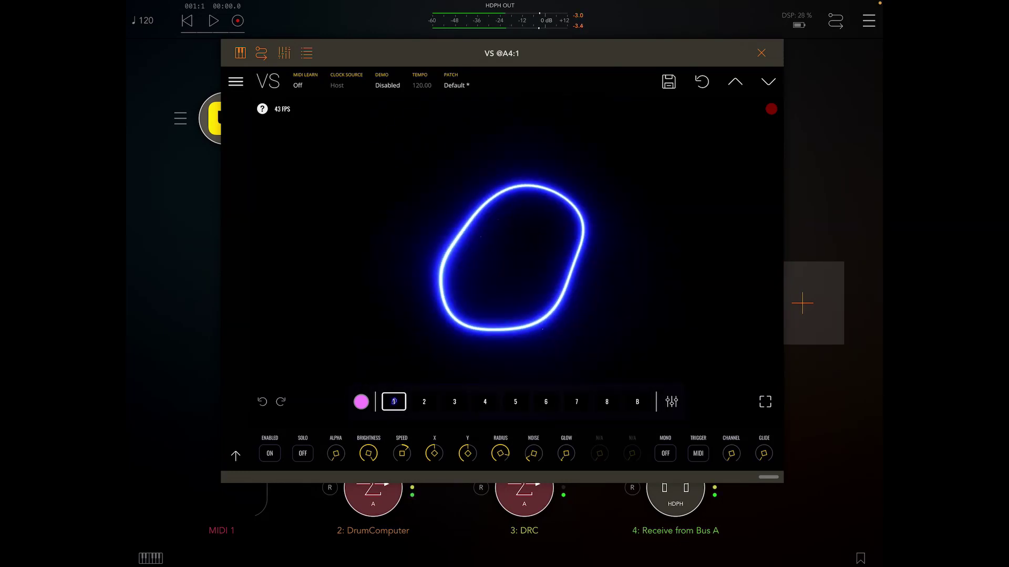
click(424, 402)
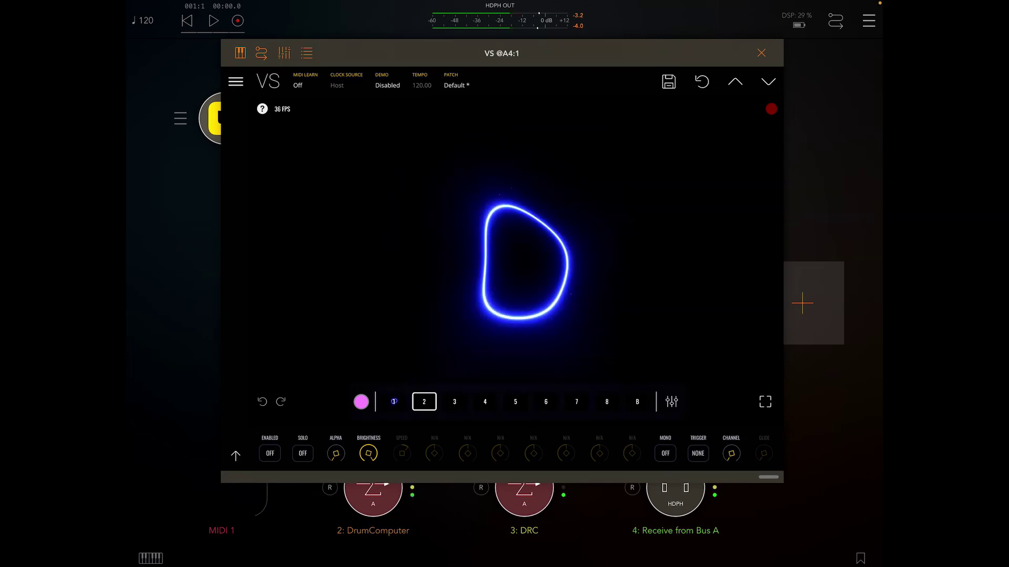
drag(768, 477, 768, 556)
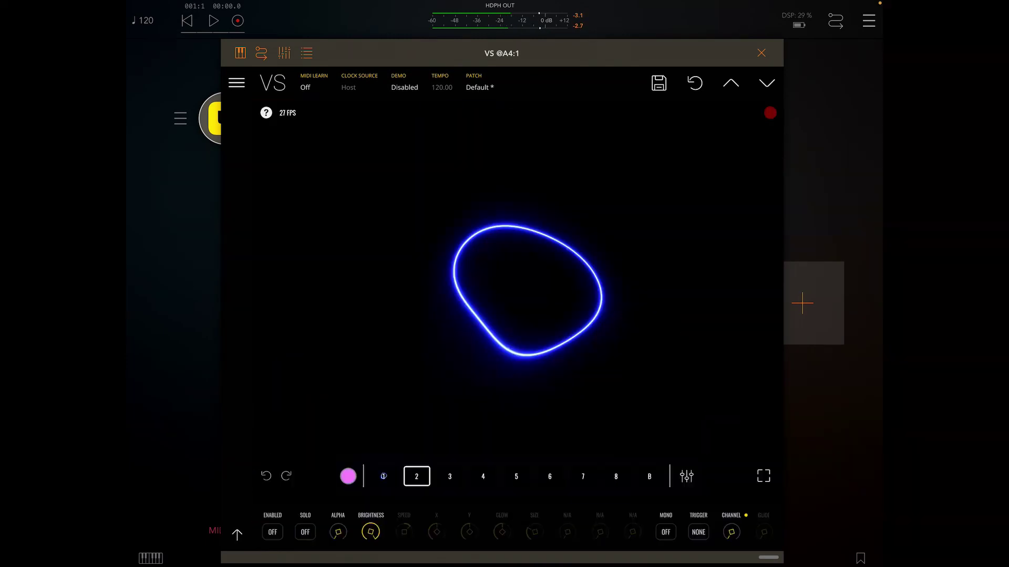
Apply the hexagon Simple Shapes material to layer 2.
click(416, 476)
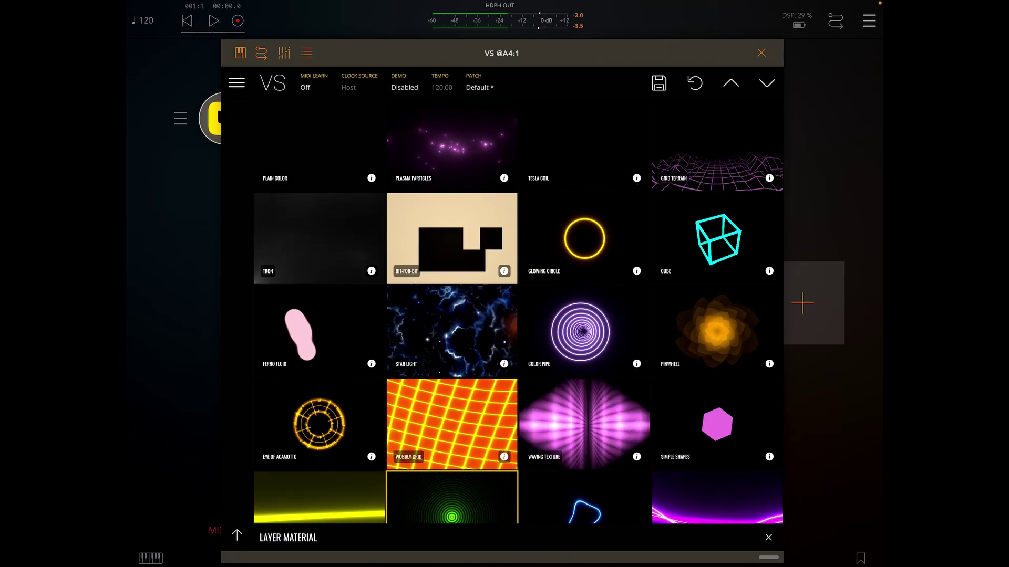
click(584, 498)
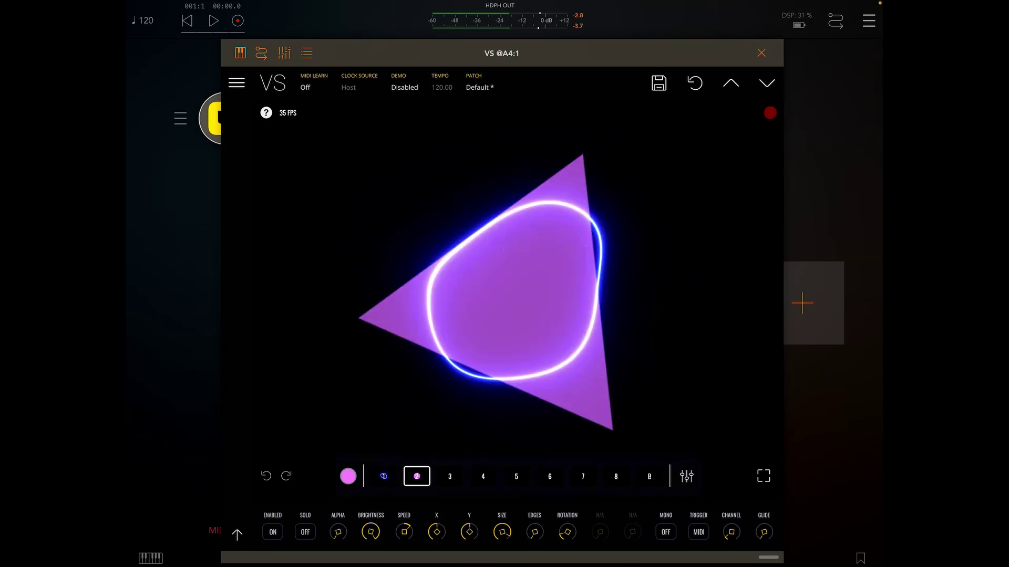
Apply the Dots material to layer 3 and toggle it ENABLED.
click(449, 476)
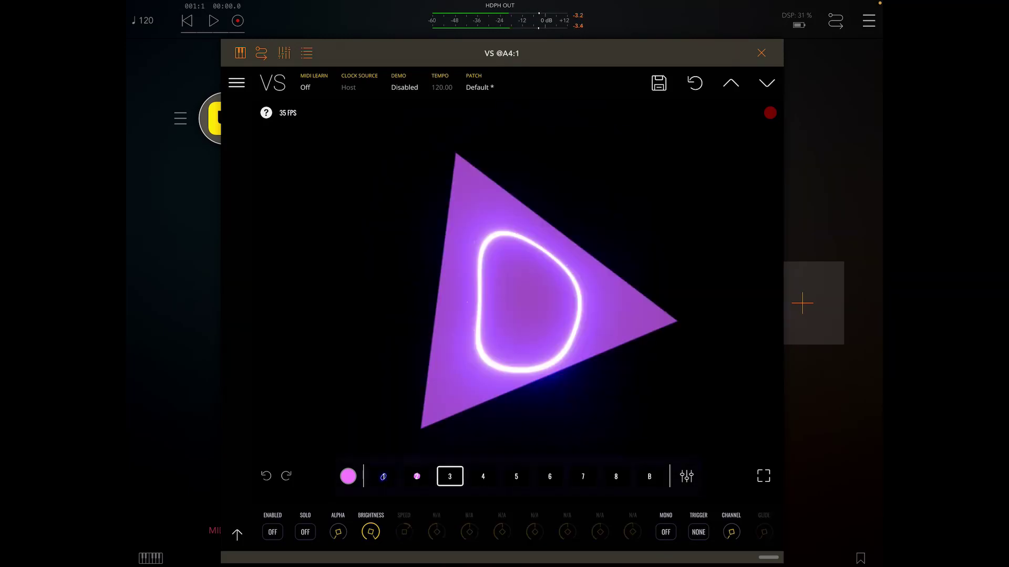
click(449, 476)
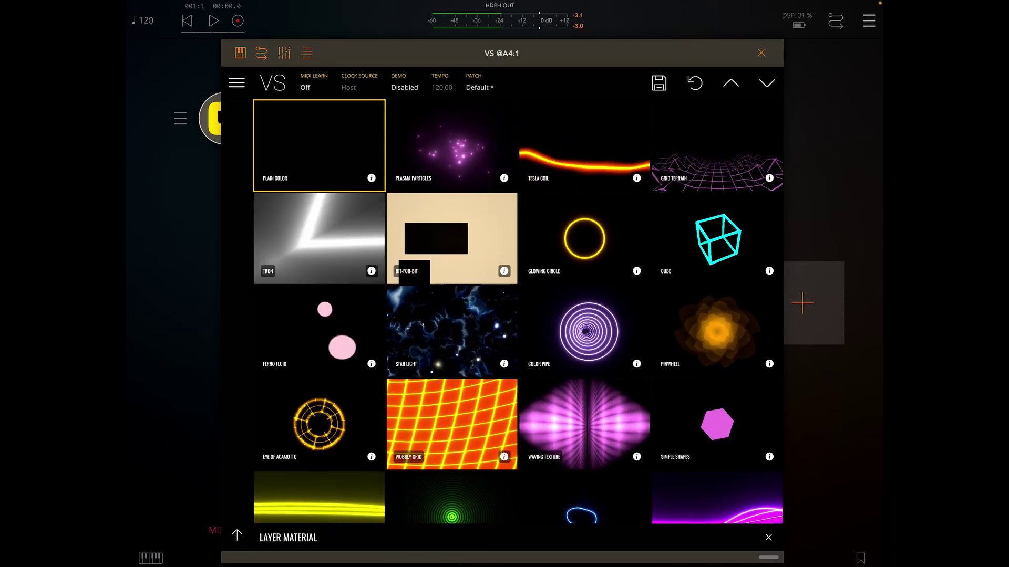
scroll(518, 311, down, 5)
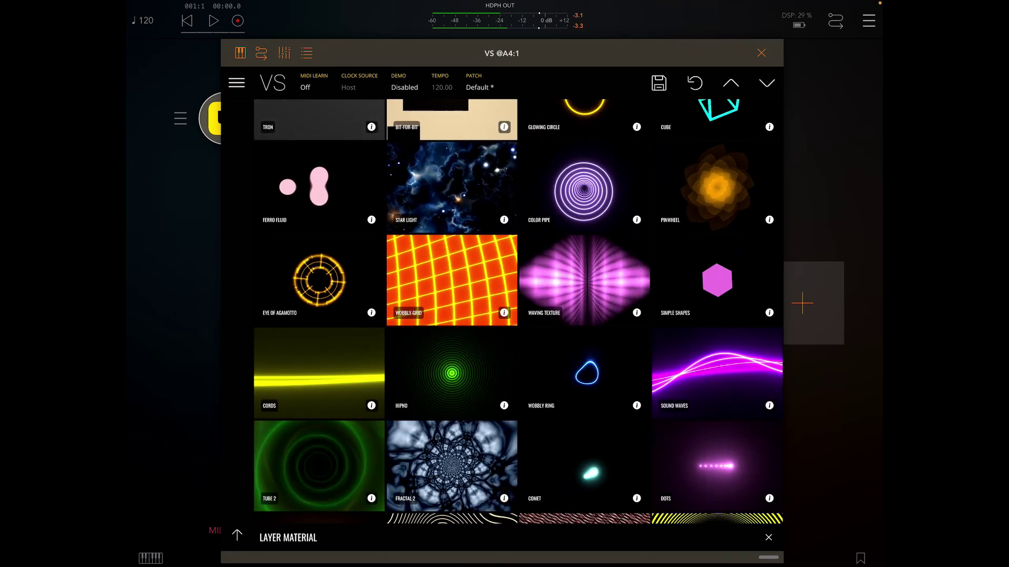
scroll(519, 311, down, 2)
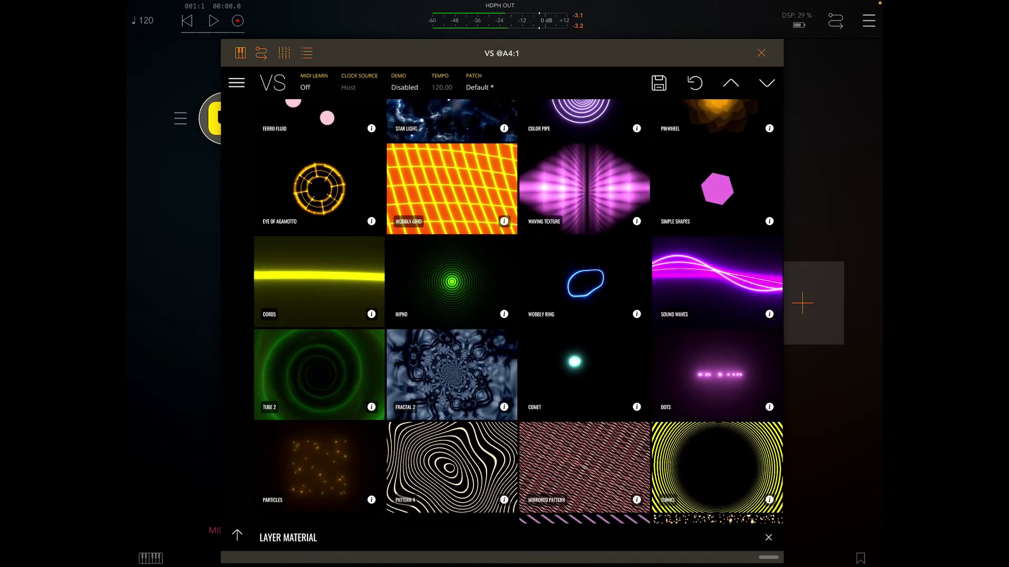
scroll(519, 312, up, 1)
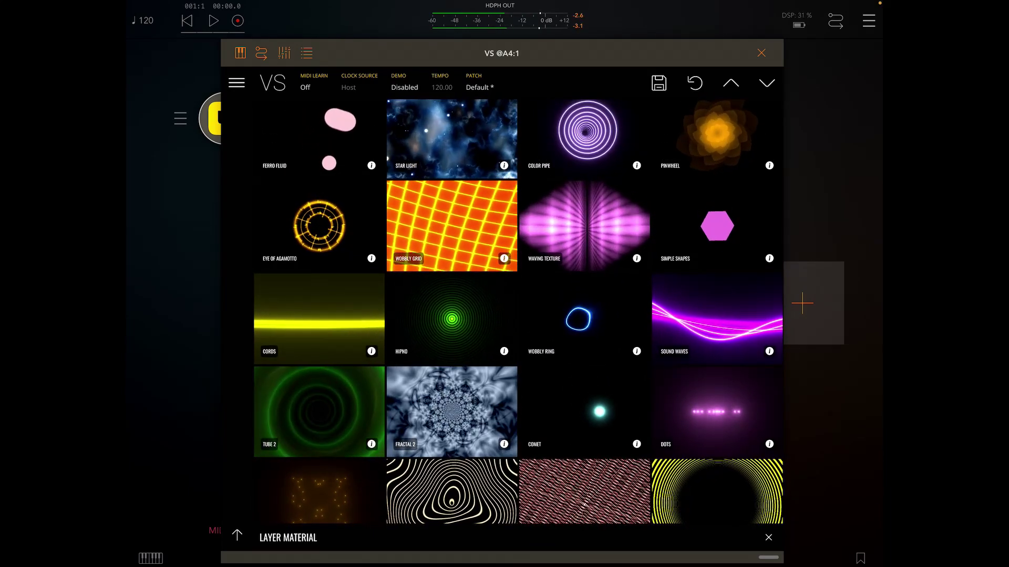
scroll(519, 312, down, 2)
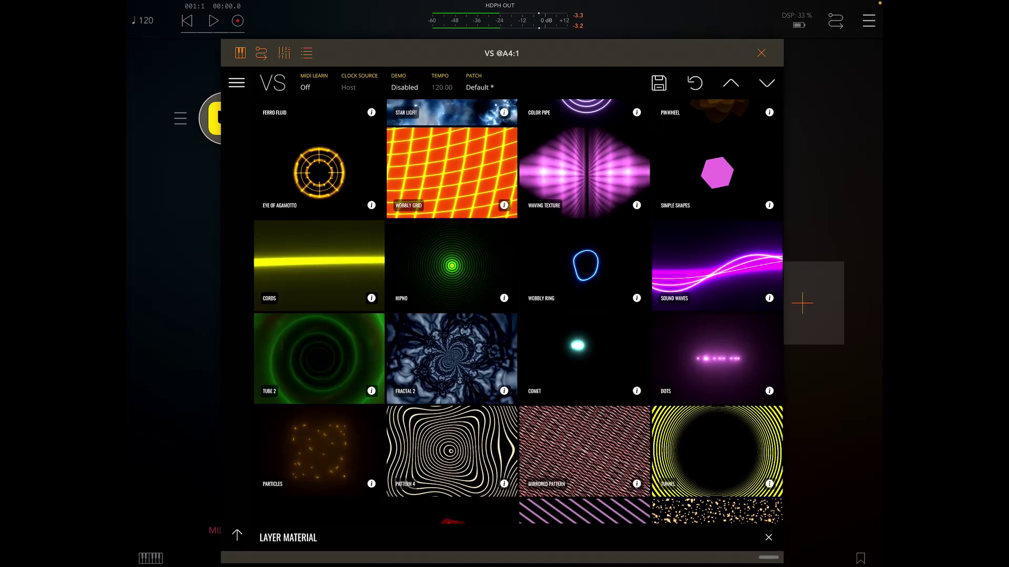
click(584, 266)
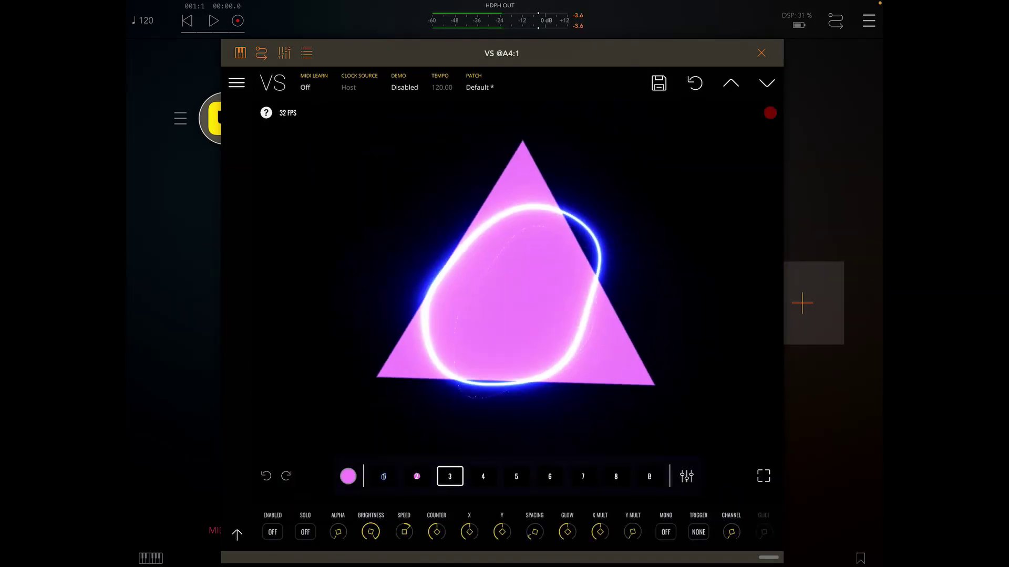
click(273, 532)
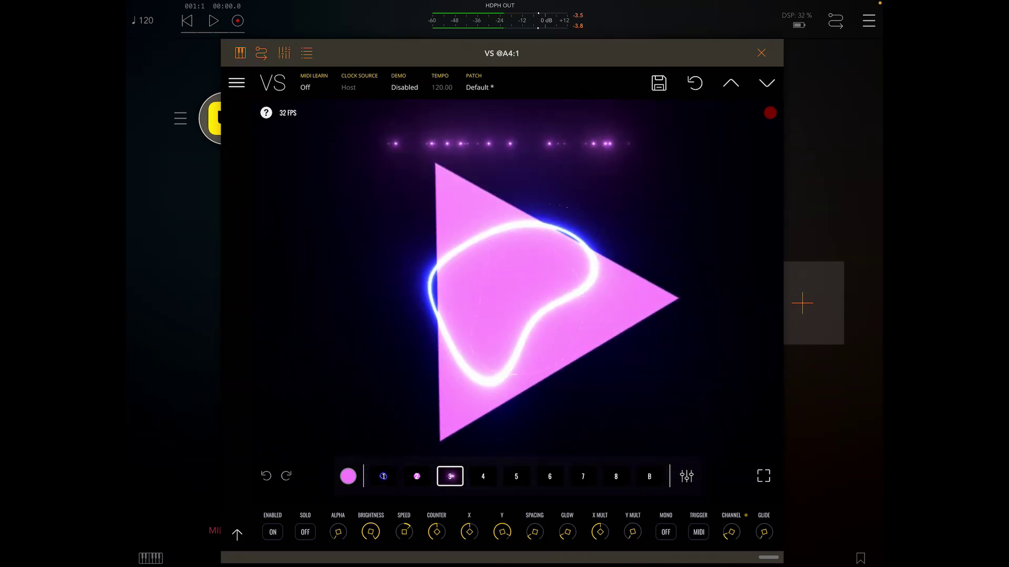
Apply the Smoke material to layer 4 and toggle it ENABLED.
click(450, 477)
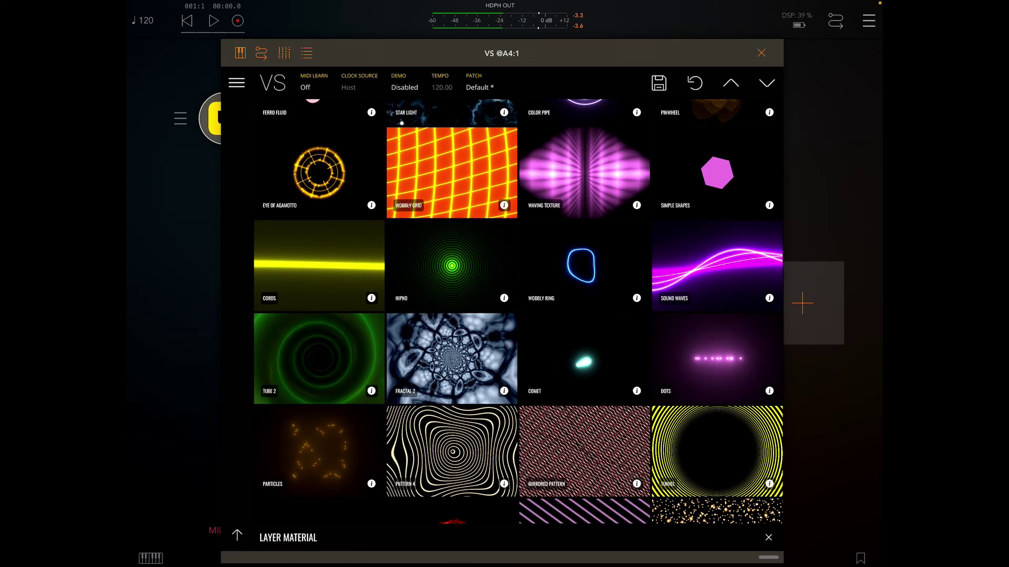
scroll(518, 311, down, 5)
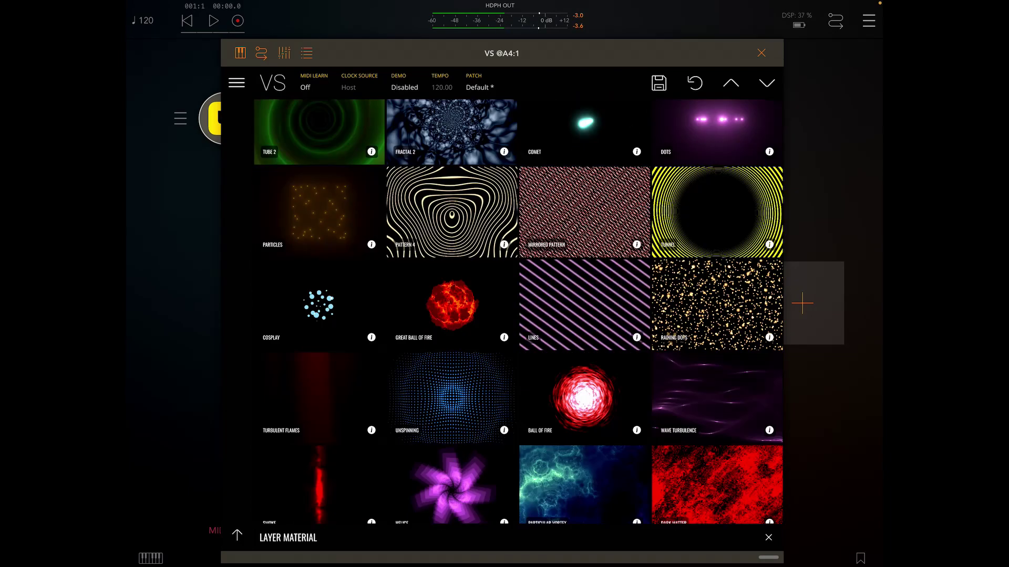
scroll(517, 312, down, 3)
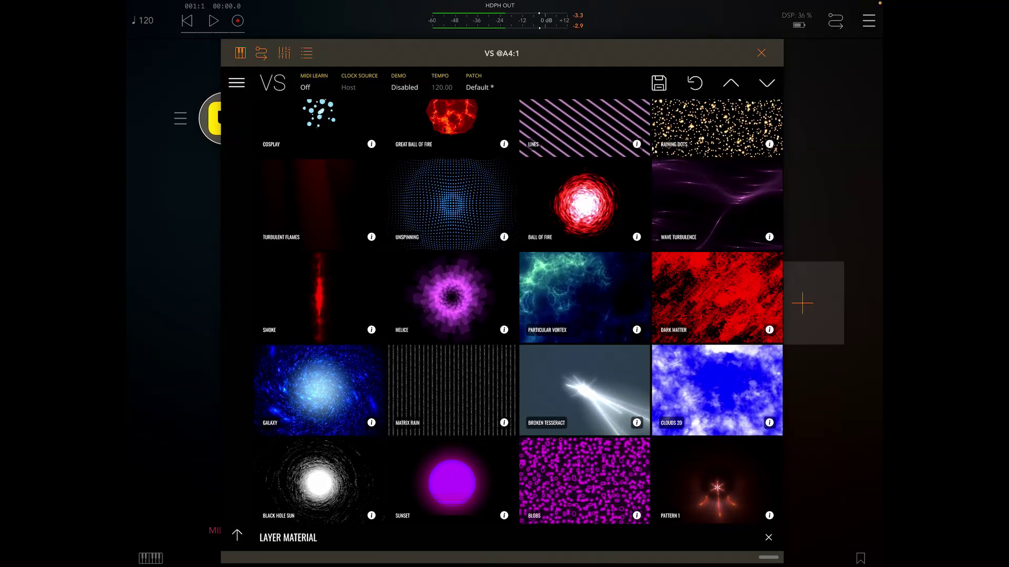
click(583, 482)
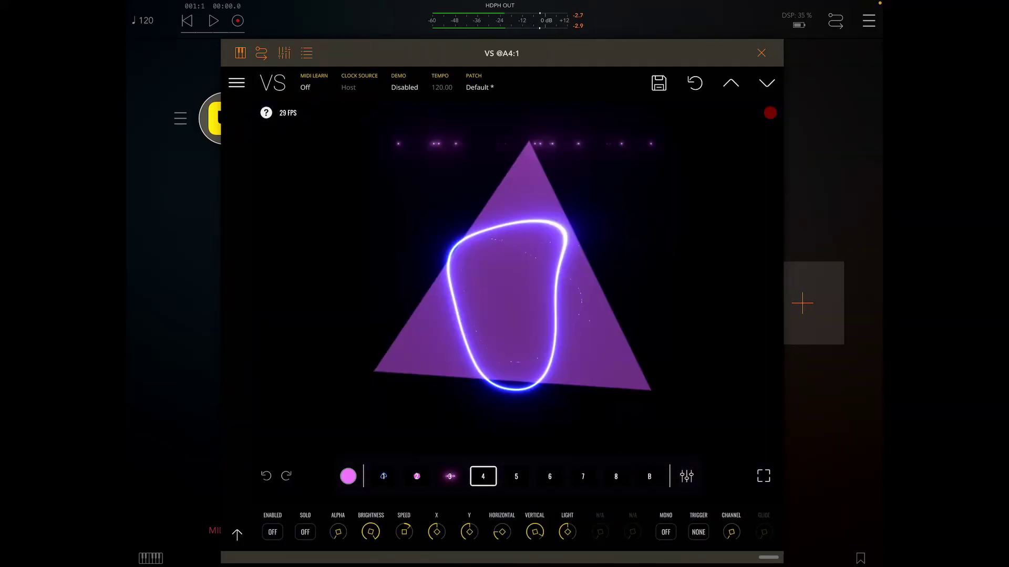
click(272, 532)
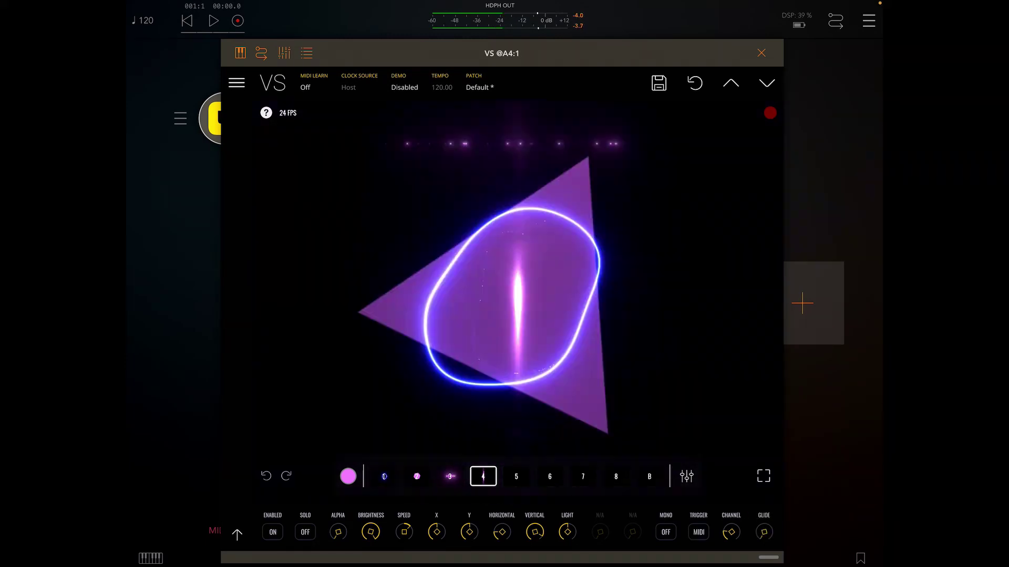
Raise the KBD × X modulation cell to about 0.5 so notes move layer 4 horizontally.
click(686, 476)
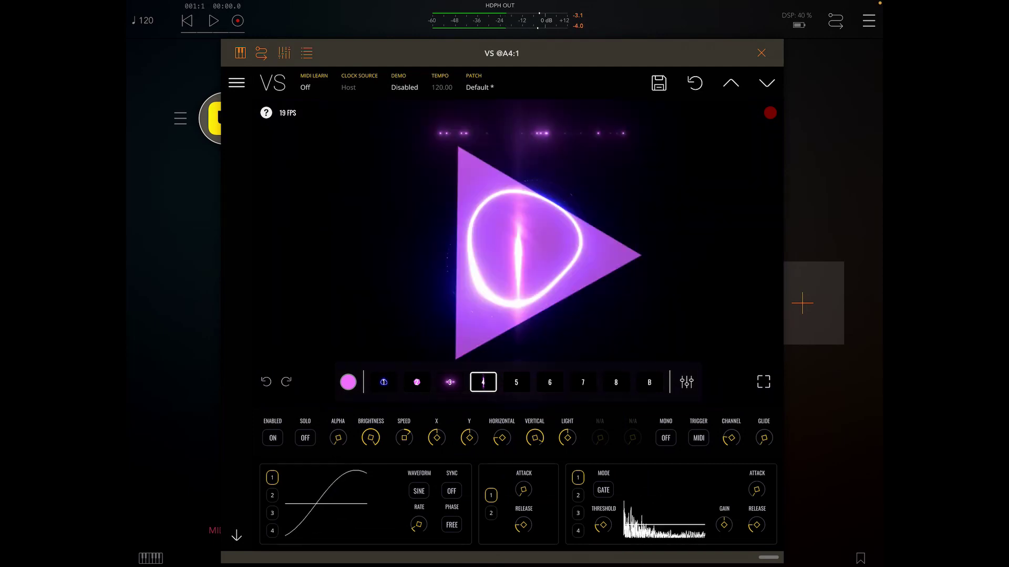
click(687, 382)
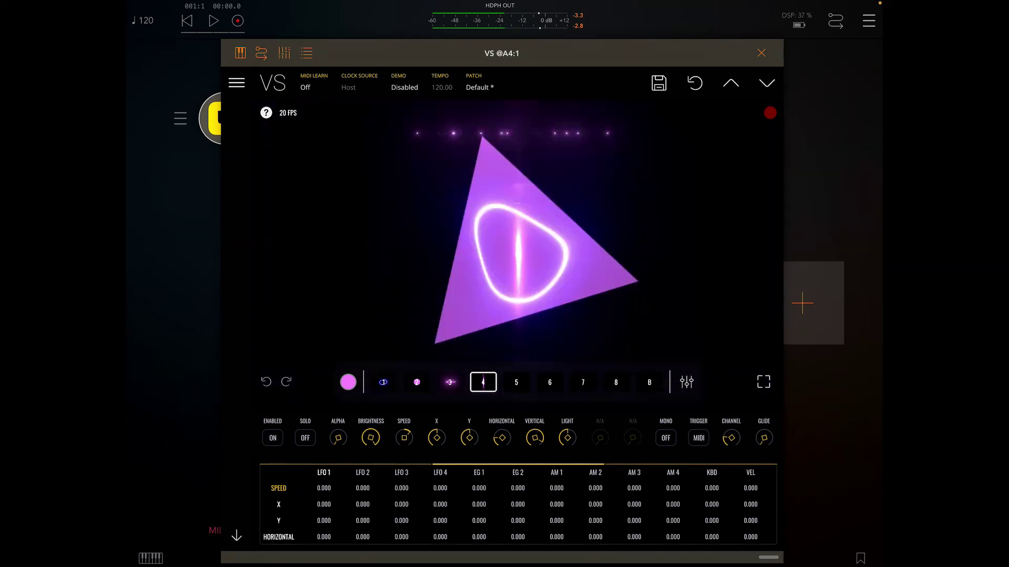
mouse_move(712, 505)
mouse_down()
mouse_move(711, 481)
mouse_move(711, 505)
mouse_up()
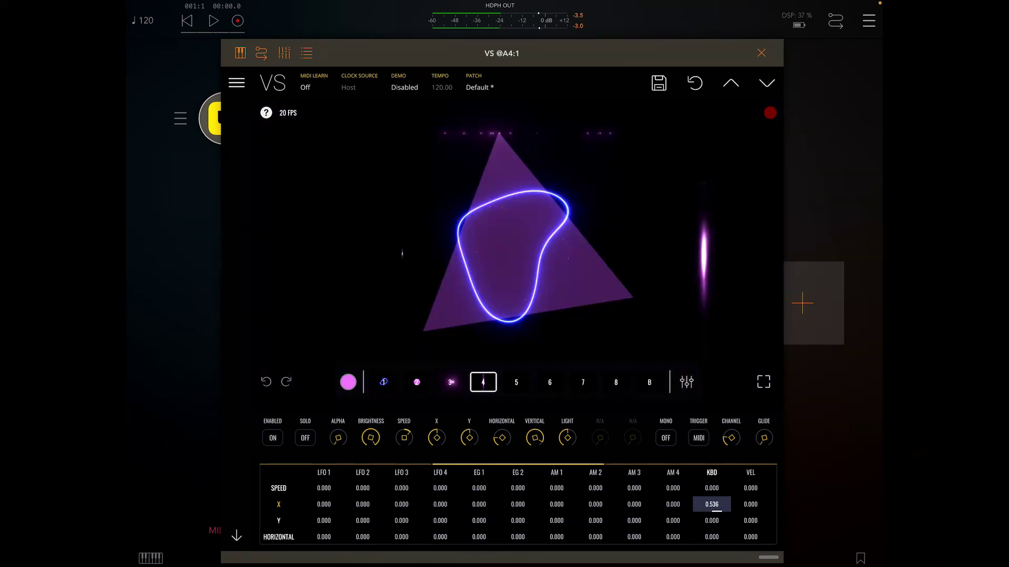
click(686, 381)
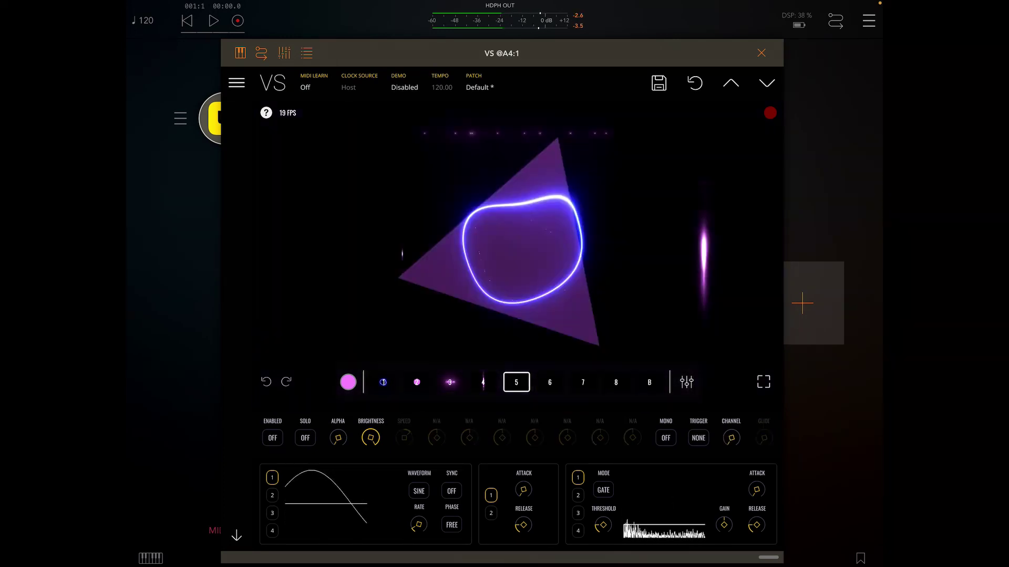
Apply the spiral material to layer 5 and toggle it ENABLED.
click(484, 381)
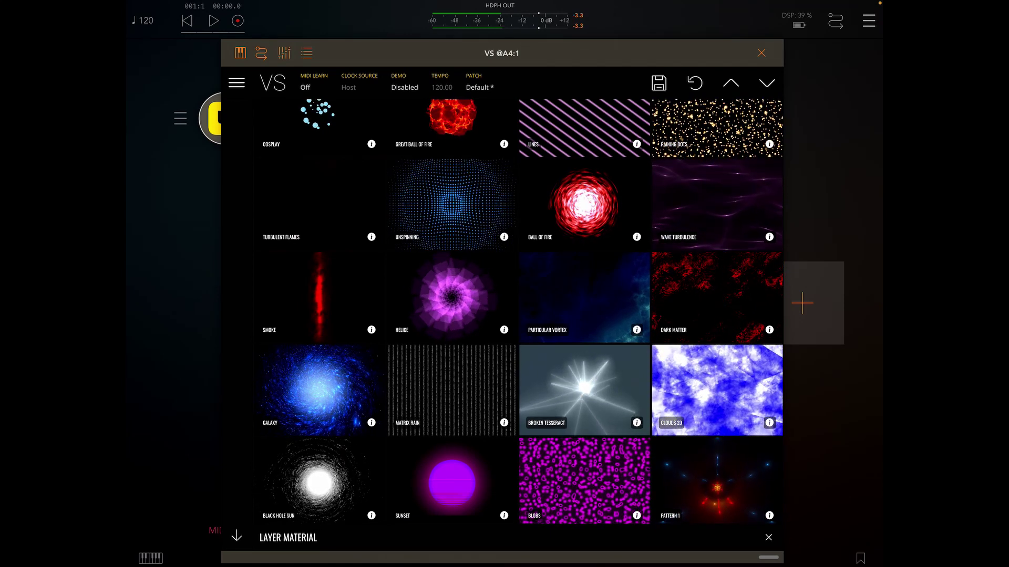
click(319, 295)
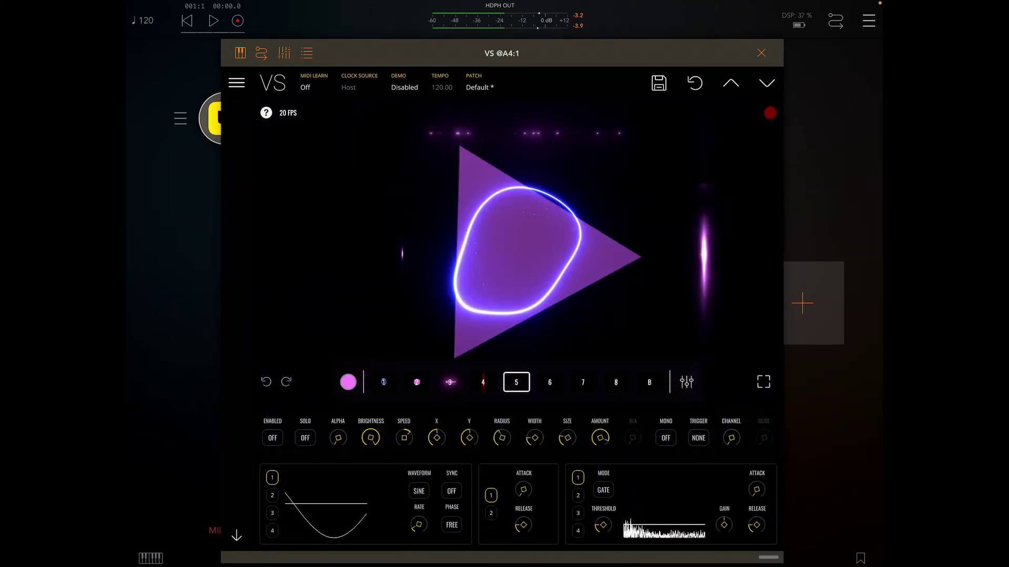
click(272, 438)
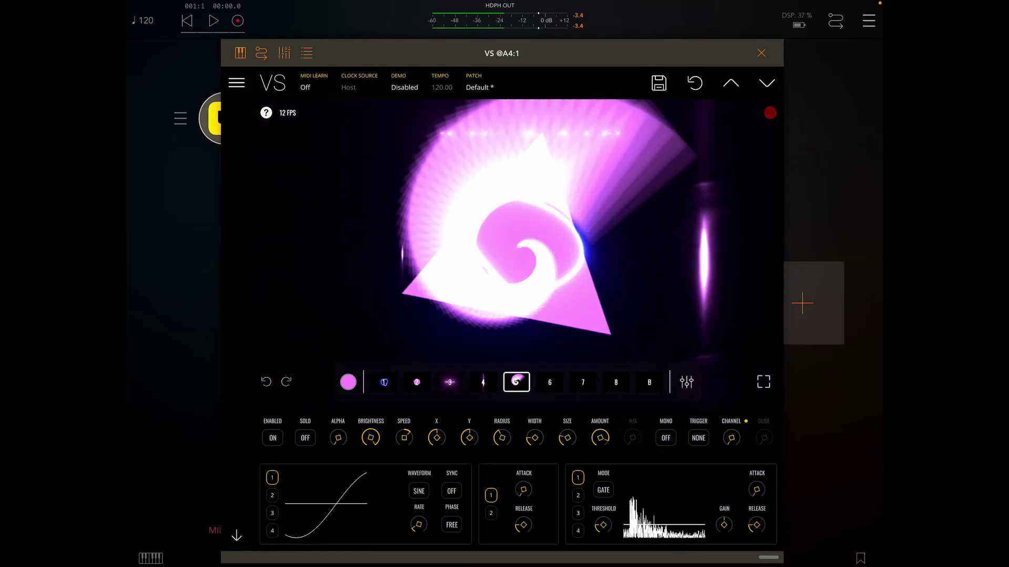
Raise the AM1 × BRIGHTNESS cell so the audio follower drives layer 5's brightness.
click(686, 382)
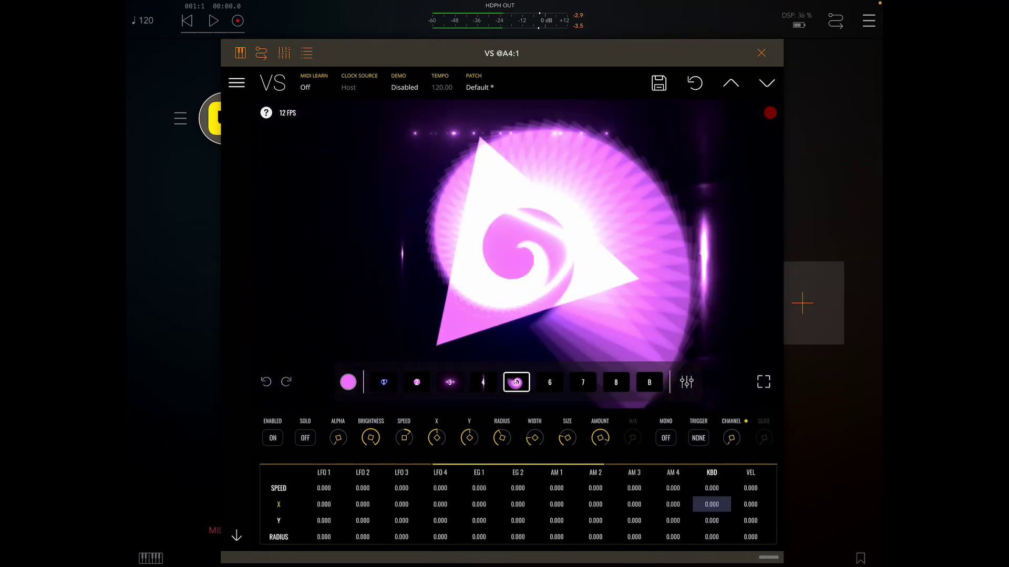
scroll(517, 512, down, 4)
mouse_move(478, 520)
mouse_down()
mouse_move(479, 497)
mouse_move(478, 544)
mouse_up()
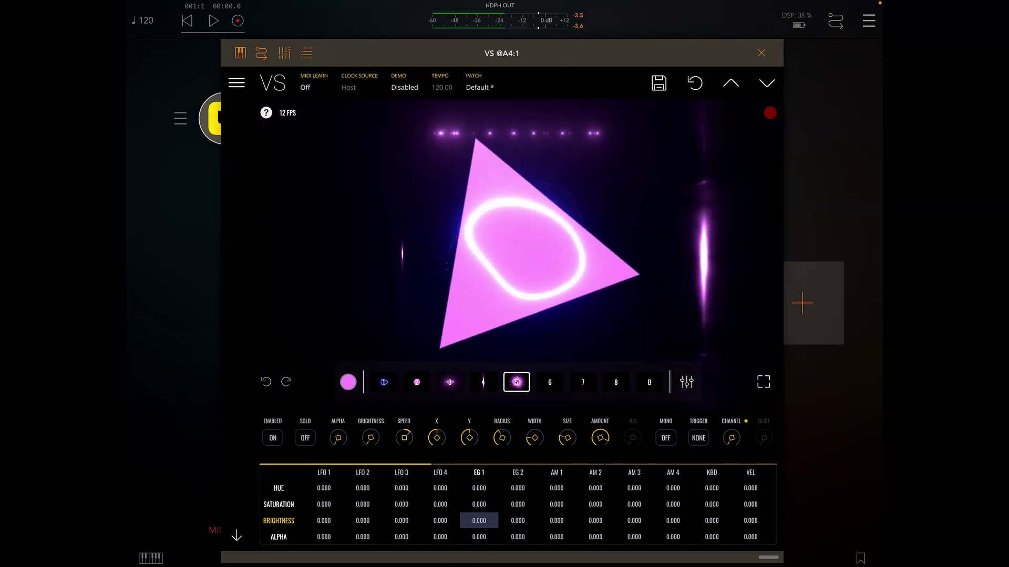
drag(557, 521, 556, 509)
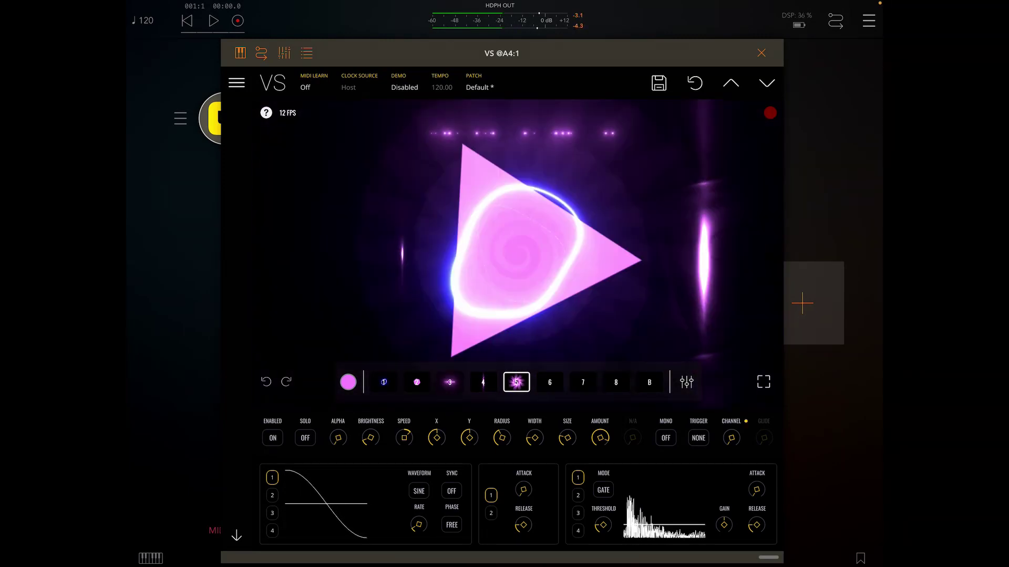
Stop clip playback in the LK matrix, then bring the VS visualizer back up.
click(761, 53)
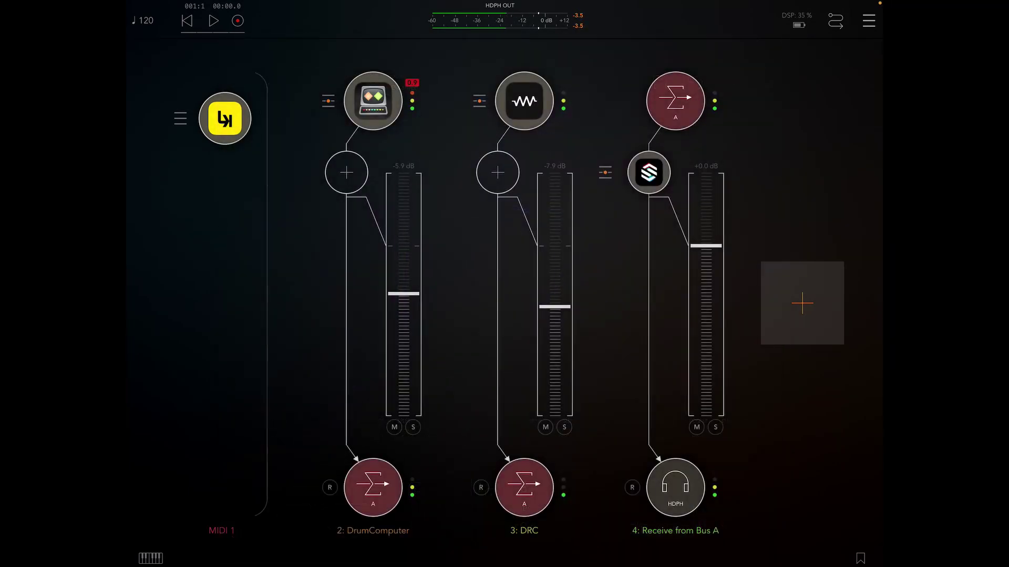
click(224, 118)
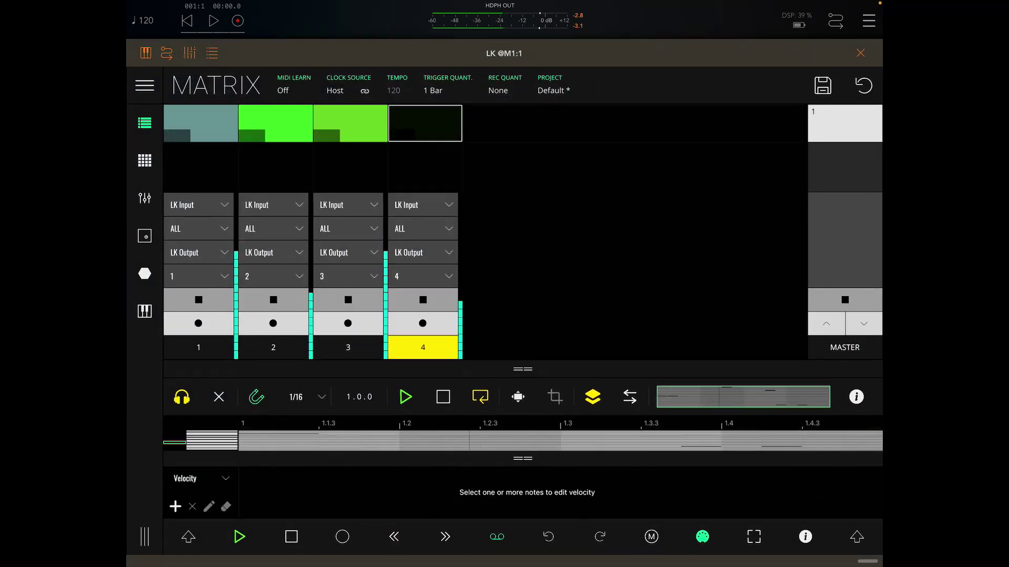
click(291, 536)
click(859, 54)
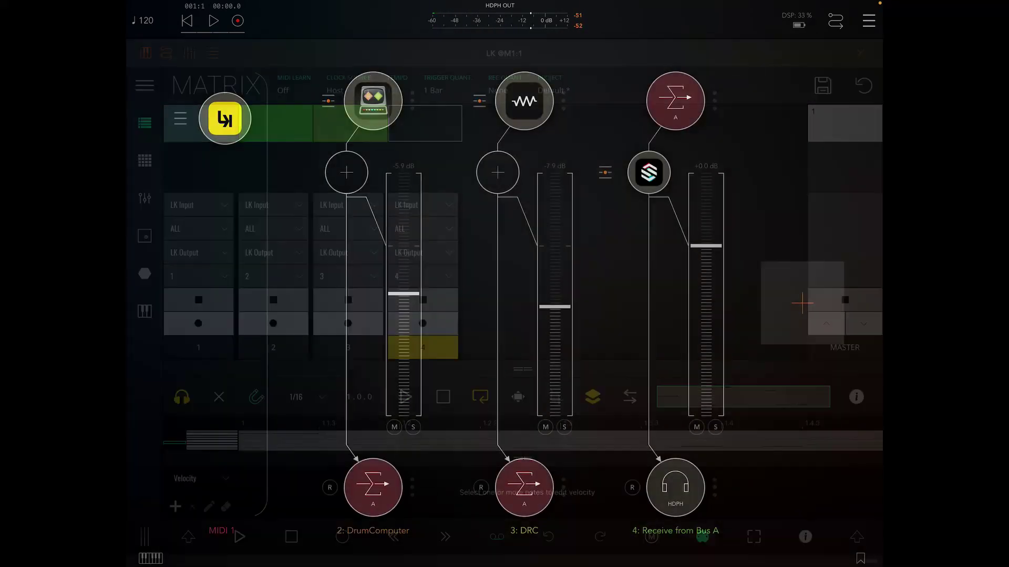
click(648, 172)
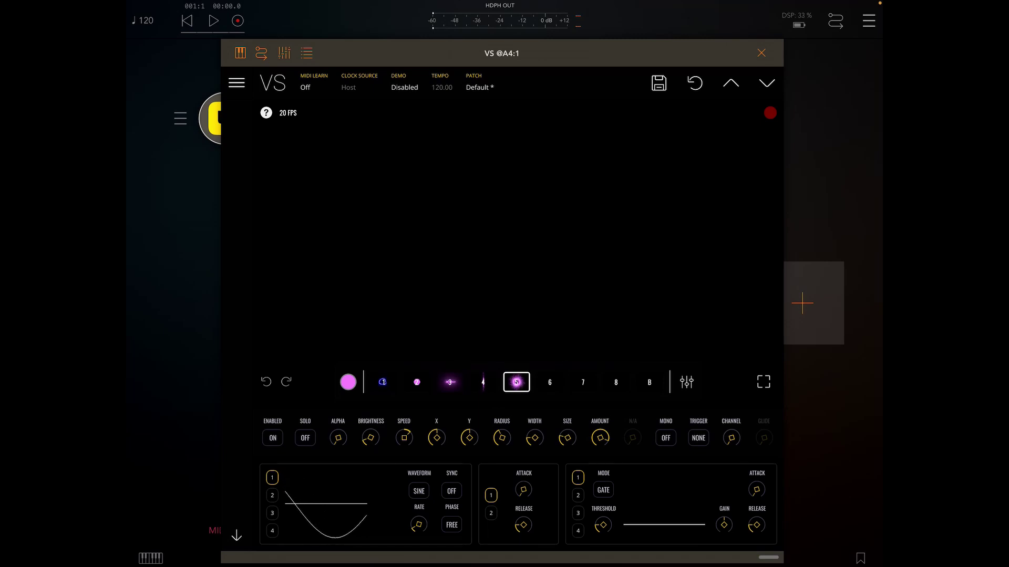
Dismiss the dark VS window, leaving DrumComputer and DRC feeding Bus A in the mixer.
click(760, 54)
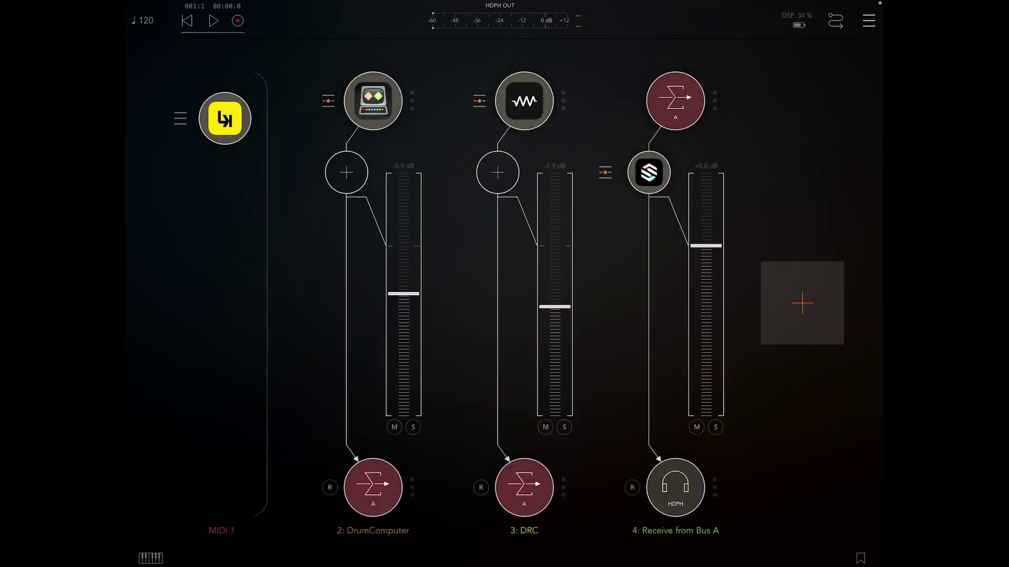